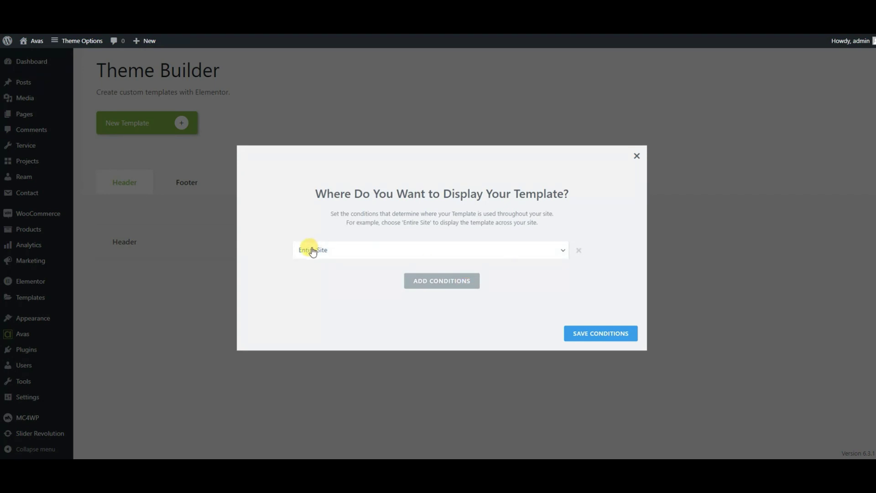
Step: Save the Header template's display condition as Entire Site and open the template for editing
{"action": "left_click", "coordinate": [499, 250]}
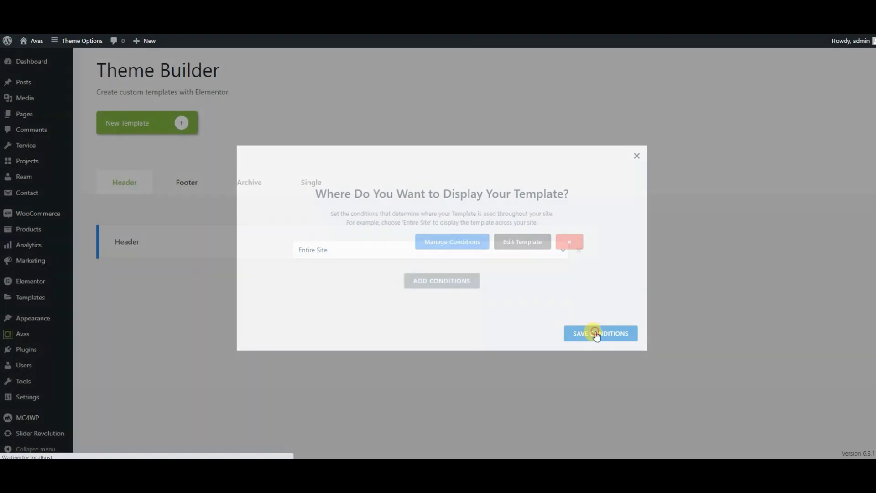
{"action": "left_click", "coordinate": [597, 333]}
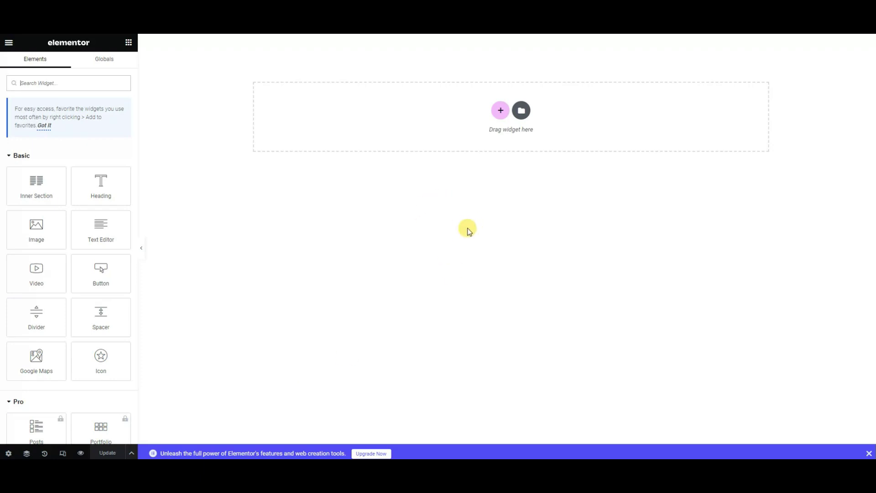
Step: Add a three-column section to the header and place an Avas Logo widget in its first column
{"action": "left_click", "coordinate": [500, 110]}
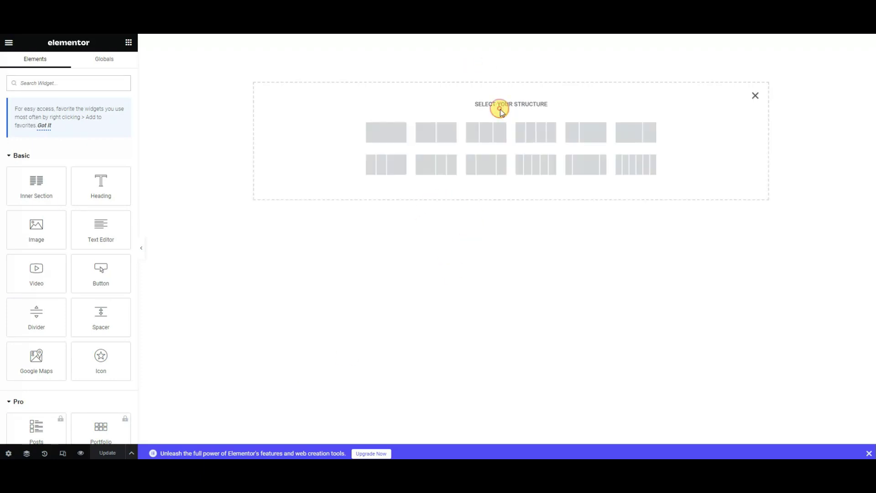
{"action": "left_click", "coordinate": [481, 133]}
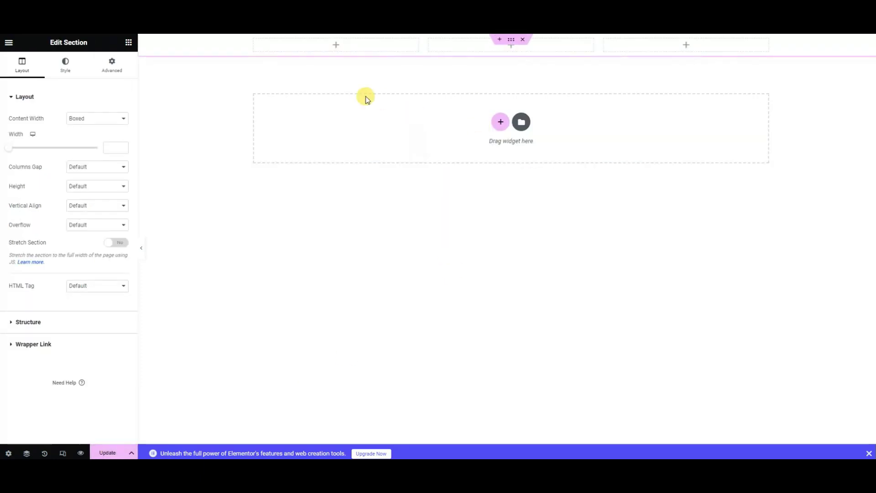
{"action": "left_click", "coordinate": [343, 48]}
{"action": "left_click", "coordinate": [80, 87]}
{"action": "type", "text": "logo"}
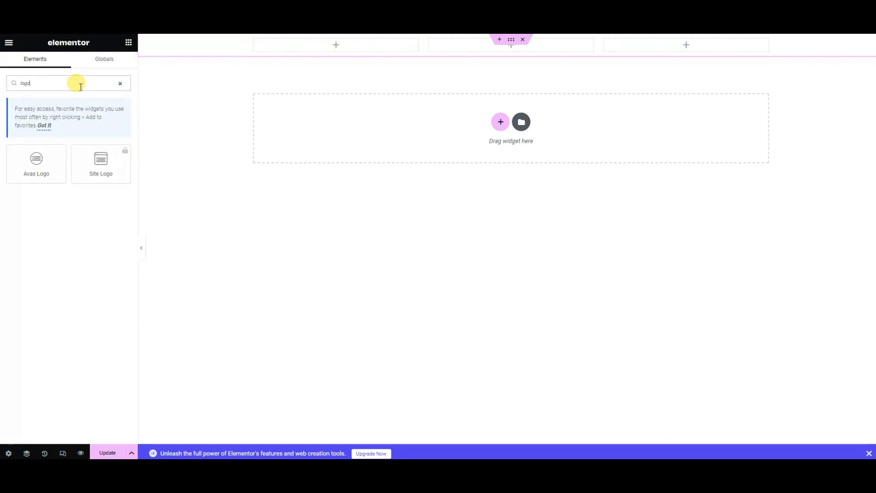
{"action": "left_click_drag", "start_coordinate": [36, 158], "coordinate": [307, 43]}
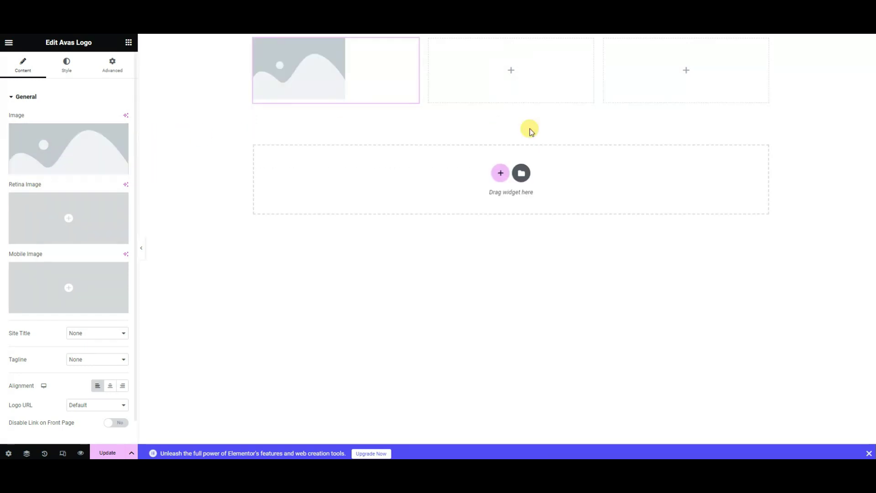
Step: Narrow the logo column to fit its image and set the logo to the purple Technology image from the media library
{"action": "left_click_drag", "start_coordinate": [425, 76], "coordinate": [357, 78]}
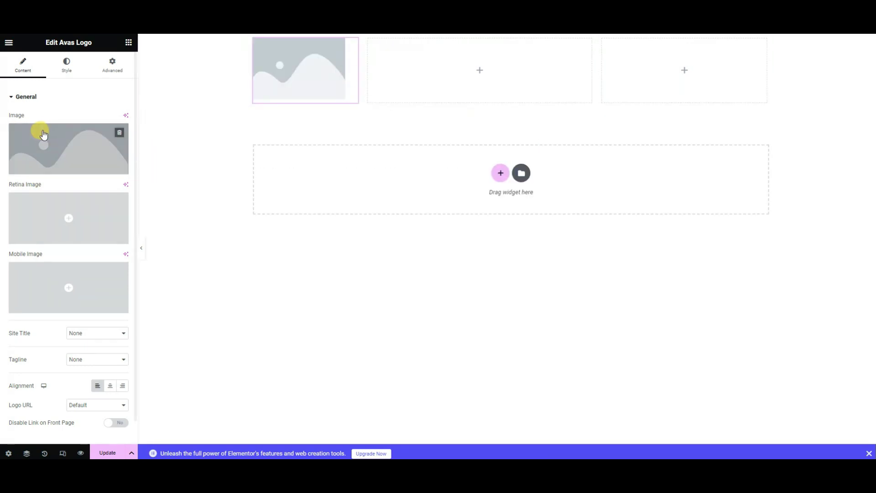
{"action": "left_click", "coordinate": [43, 135]}
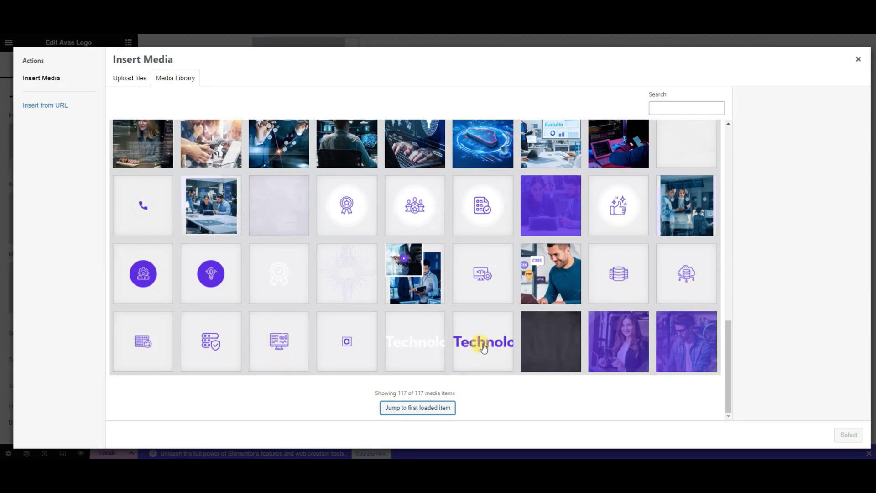
{"action": "left_click", "coordinate": [481, 340]}
{"action": "left_click", "coordinate": [850, 434]}
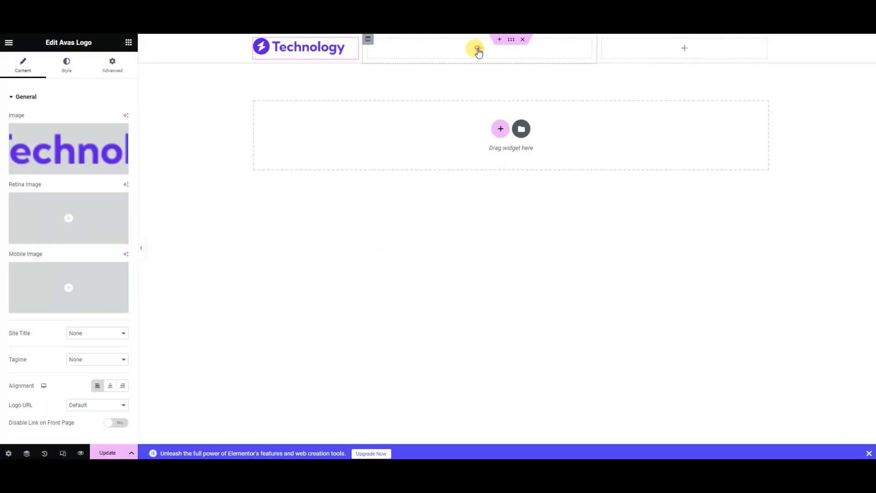
Step: Add an Avas Menu widget showing Main Menu to the middle column and widen that column until the menu fits one line
{"action": "left_click", "coordinate": [478, 49]}
{"action": "type", "text": "menu"}
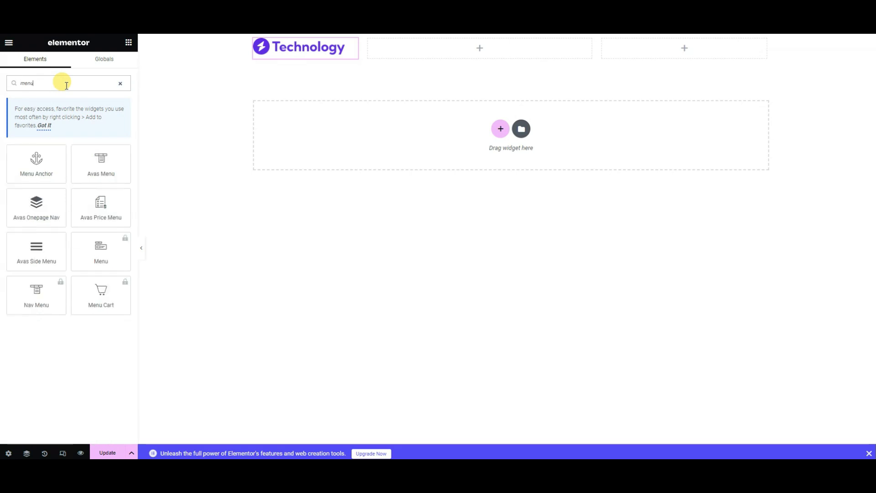
{"action": "left_click_drag", "start_coordinate": [110, 149], "coordinate": [477, 45]}
{"action": "left_click", "coordinate": [96, 118]}
{"action": "left_click", "coordinate": [87, 130]}
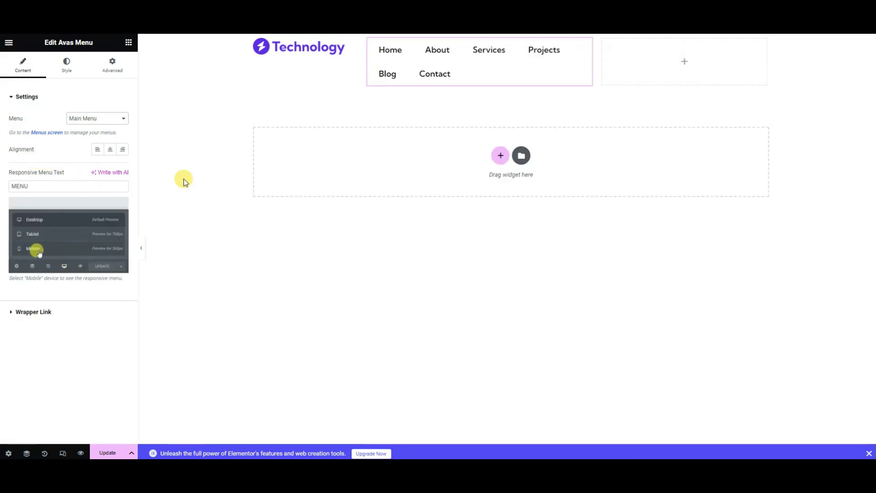
{"action": "left_click_drag", "start_coordinate": [596, 59], "coordinate": [679, 60]}
Step: Place an Avas Search widget in the header's third column
{"action": "left_click", "coordinate": [725, 51]}
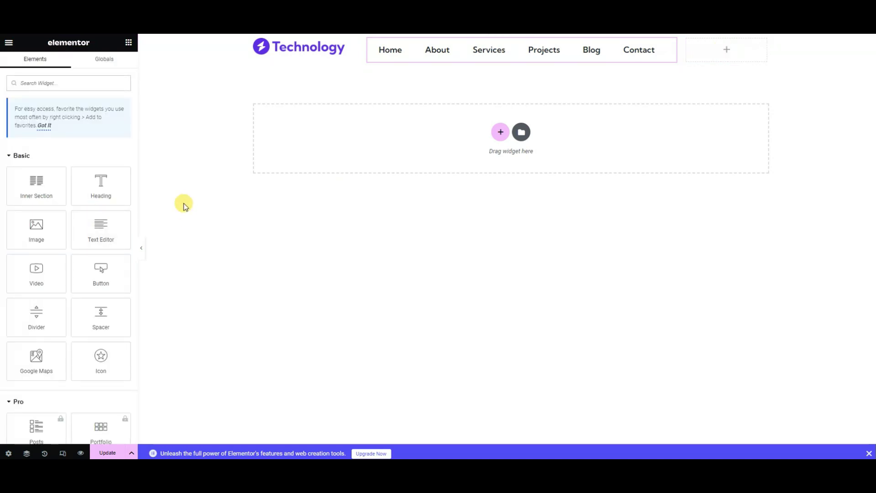
{"action": "type", "text": "searc"}
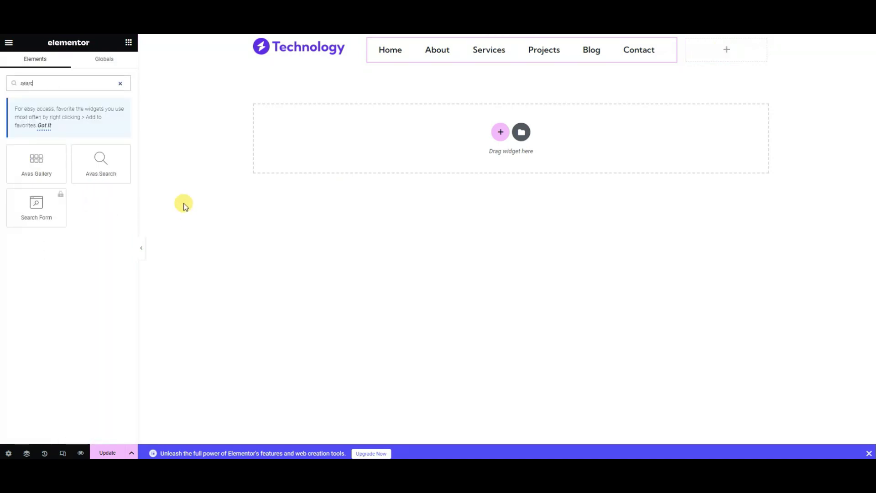
{"action": "left_click_drag", "start_coordinate": [112, 167], "coordinate": [741, 53]}
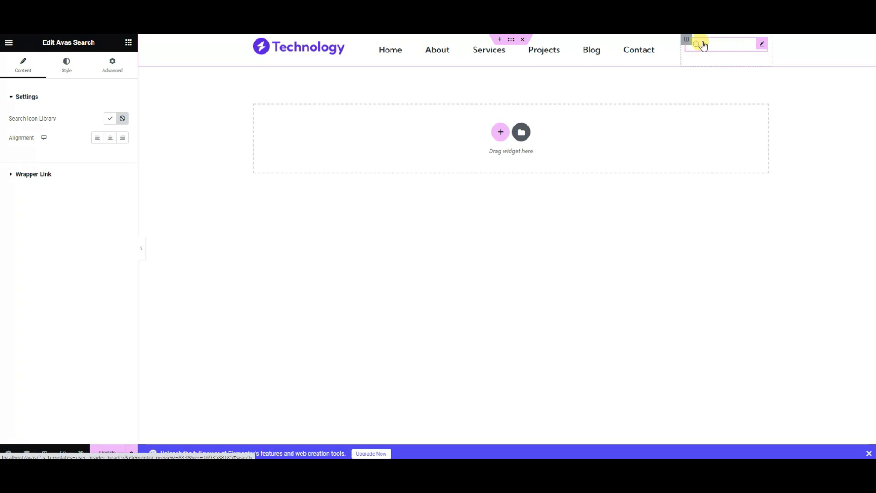
Step: Set the search column's vertical alignment to Middle and update the header template
{"action": "left_click", "coordinate": [686, 40]}
{"action": "left_click", "coordinate": [96, 142]}
{"action": "left_click", "coordinate": [94, 162]}
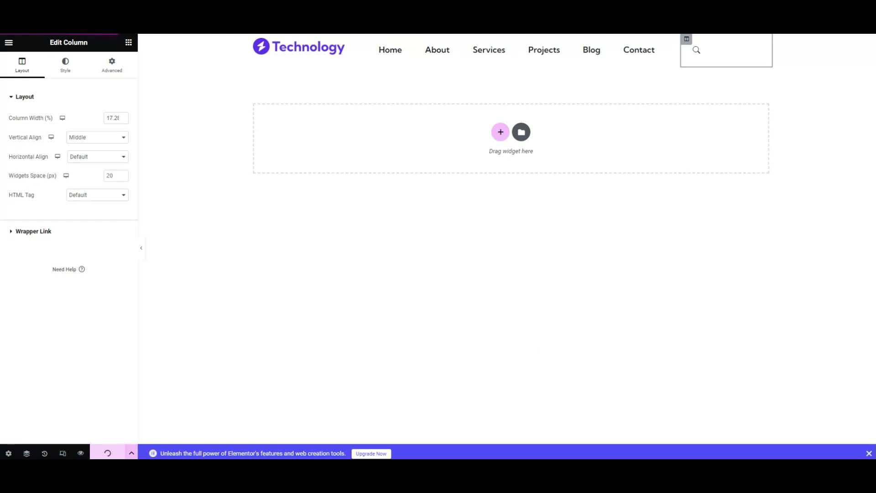
{"action": "left_click", "coordinate": [262, 46]}
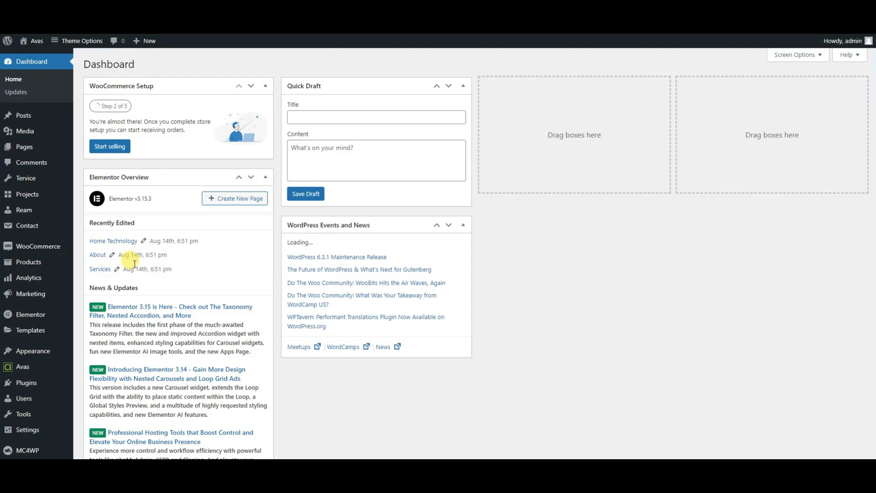
Step: Create a new template titled Footer in the footer section of the Avas Theme Builder
{"action": "mouse_move", "coordinate": [68, 366]}
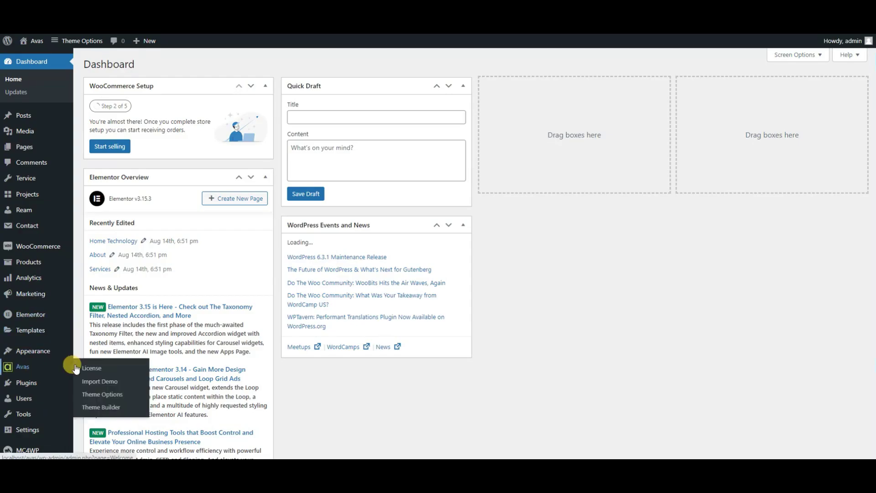
{"action": "left_click", "coordinate": [110, 407]}
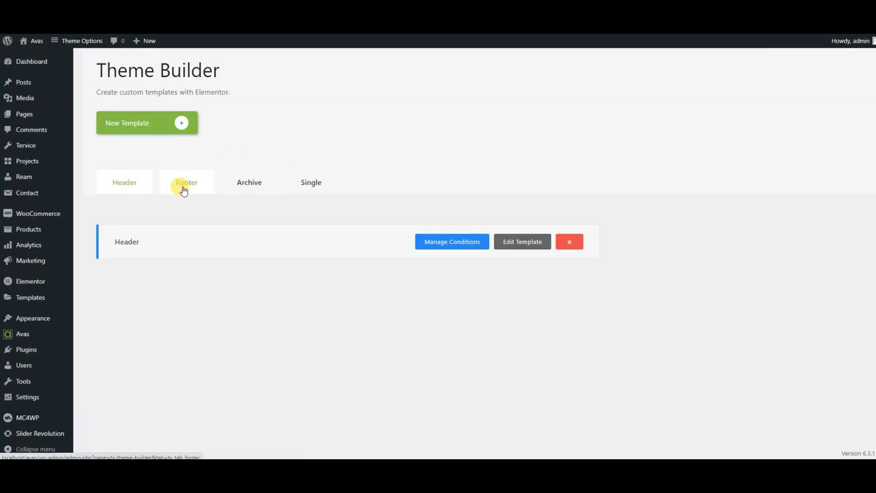
{"action": "left_click", "coordinate": [184, 191]}
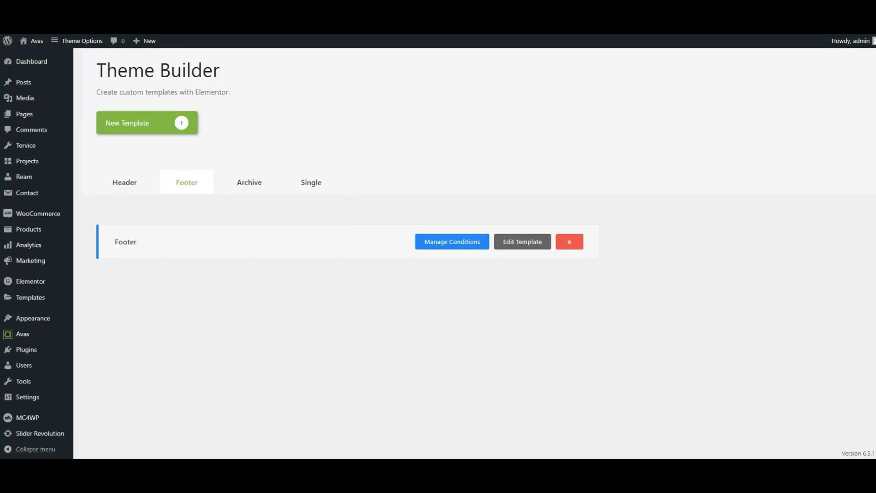
{"action": "left_click", "coordinate": [145, 129]}
{"action": "left_click", "coordinate": [444, 261]}
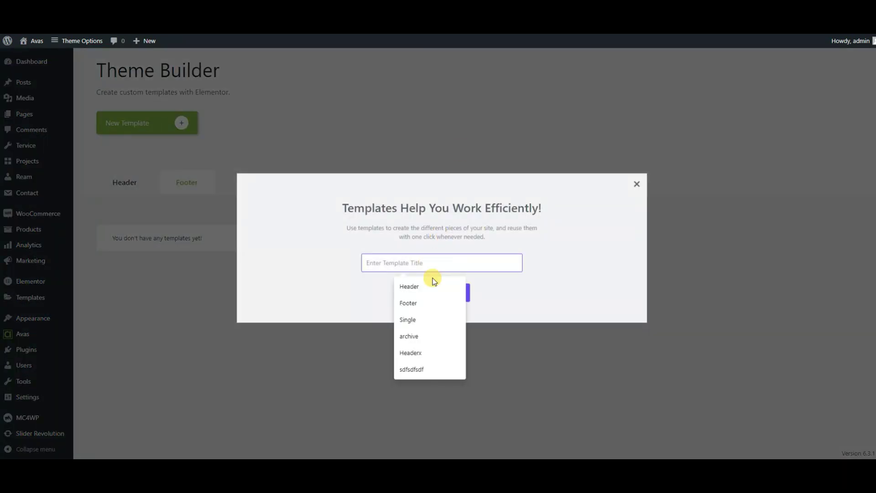
{"action": "left_click", "coordinate": [432, 302]}
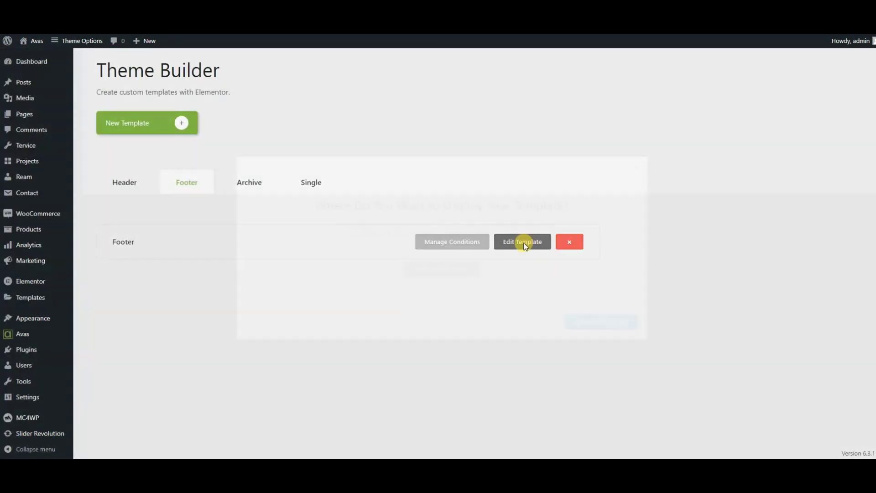
Step: Add a display condition to the Footer template and open it for editing
{"action": "left_click", "coordinate": [524, 242]}
{"action": "left_click", "coordinate": [442, 270]}
{"action": "left_click", "coordinate": [385, 254]}
{"action": "left_click", "coordinate": [360, 261]}
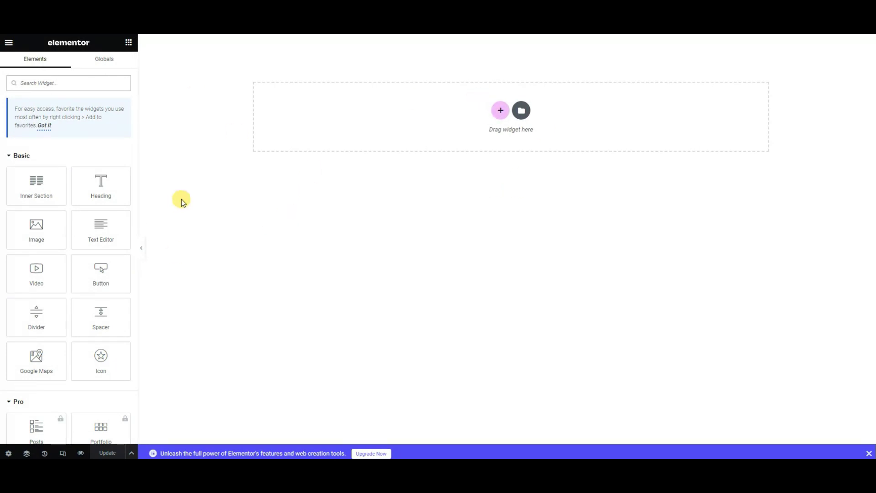
Step: Add a centred Text Editor widget reading "Copyright 2017-2023 | Avas WordPress Theme | All rights reserved | Powered by WordPress"
{"action": "left_click_drag", "start_coordinate": [126, 233], "coordinate": [543, 112]}
{"action": "left_click", "coordinate": [102, 208]}
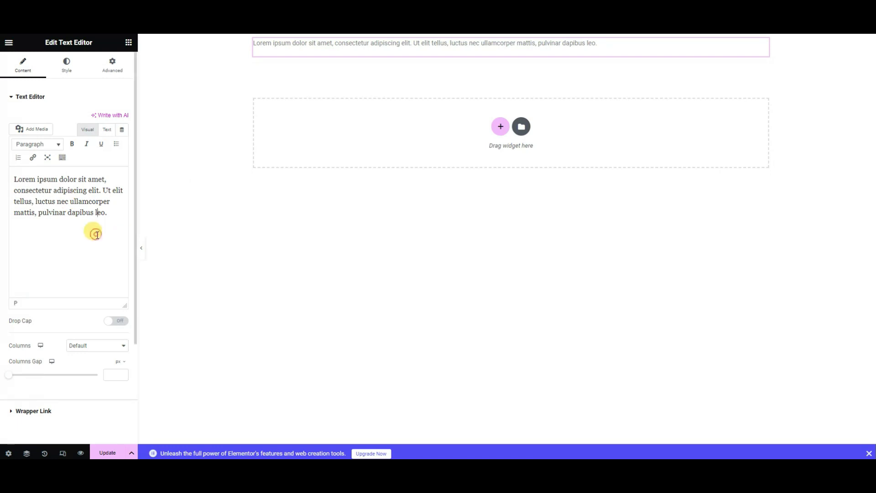
{"action": "key", "text": "ctrl+a"}
{"action": "type", "text": "Copyright 2017-2023 | Avas WordPress Theme | All rights reserved | Powered by WordPress"}
{"action": "left_click", "coordinate": [67, 64]}
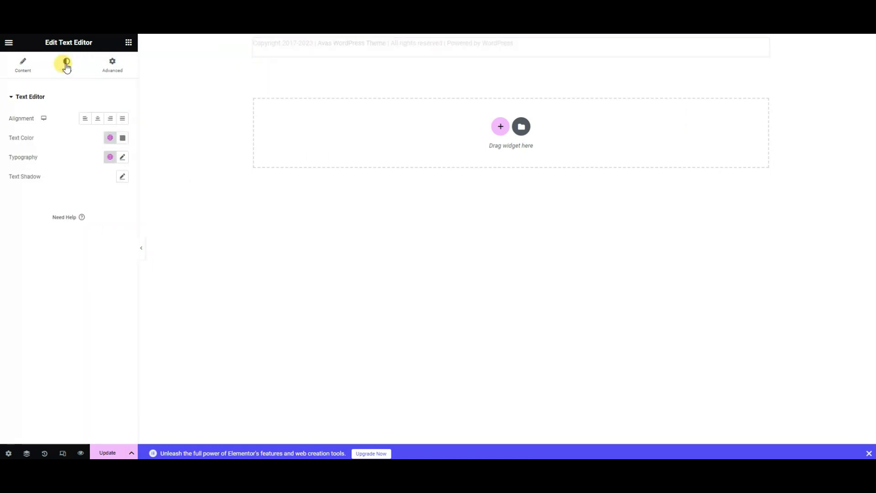
{"action": "left_click", "coordinate": [98, 119]}
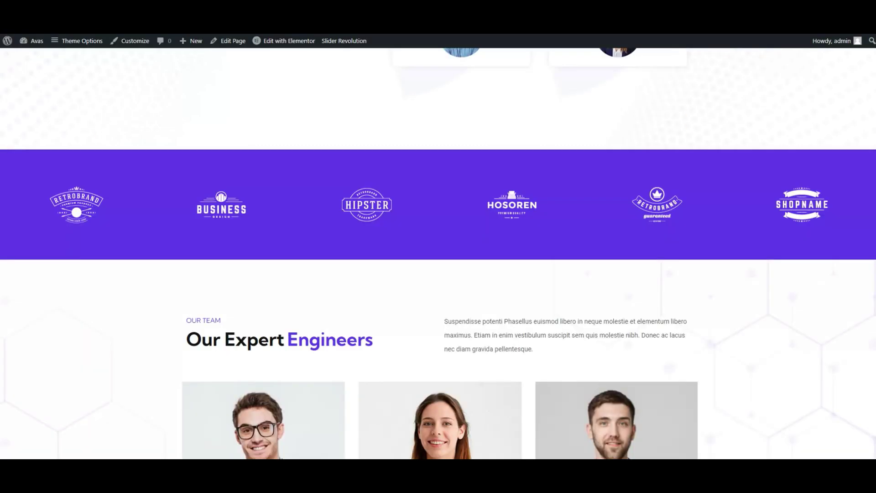
Step: Check the copyright line in the footer at the end of the live site page
{"action": "scroll", "coordinate": [858, 397], "scroll_direction": "down", "scroll_amount": 10}
{"action": "left_click_drag", "start_coordinate": [309, 445], "coordinate": [600, 440]}
{"action": "left_click", "coordinate": [611, 440]}
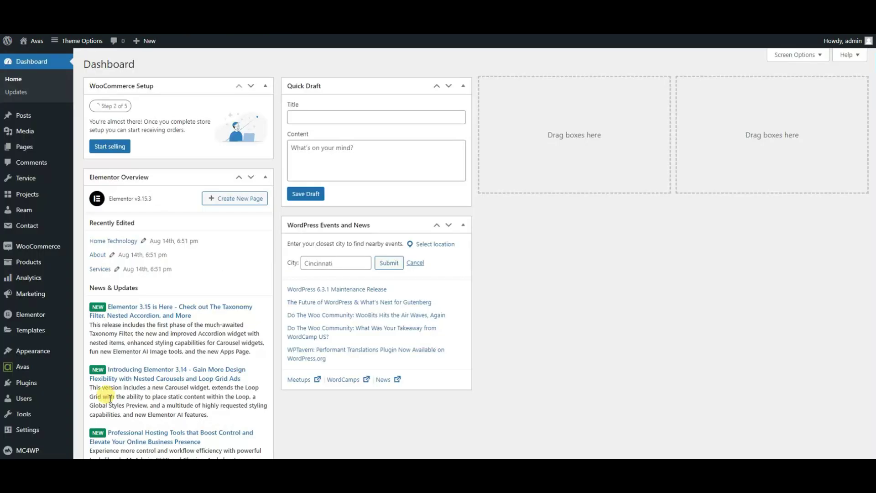
Step: Create a new template titled Archive in the archive section of the Avas Theme Builder
{"action": "mouse_move", "coordinate": [26, 365]}
{"action": "left_click", "coordinate": [117, 405]}
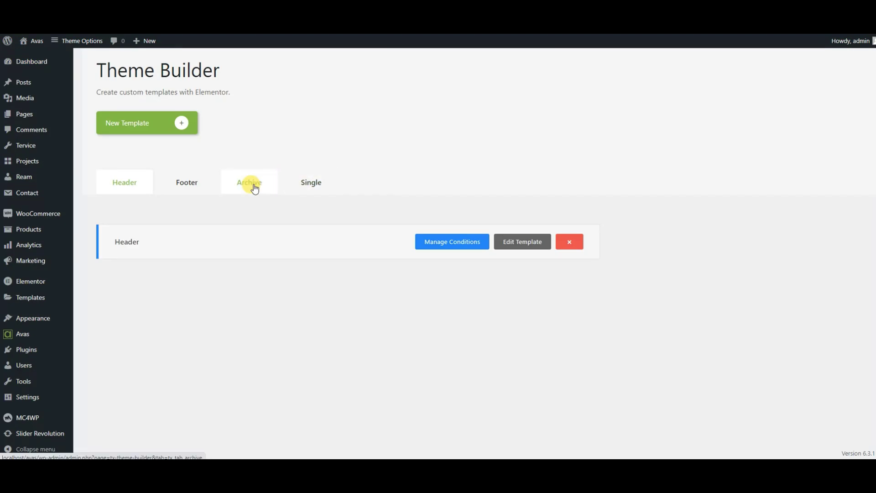
{"action": "left_click", "coordinate": [254, 188]}
{"action": "left_click", "coordinate": [136, 123]}
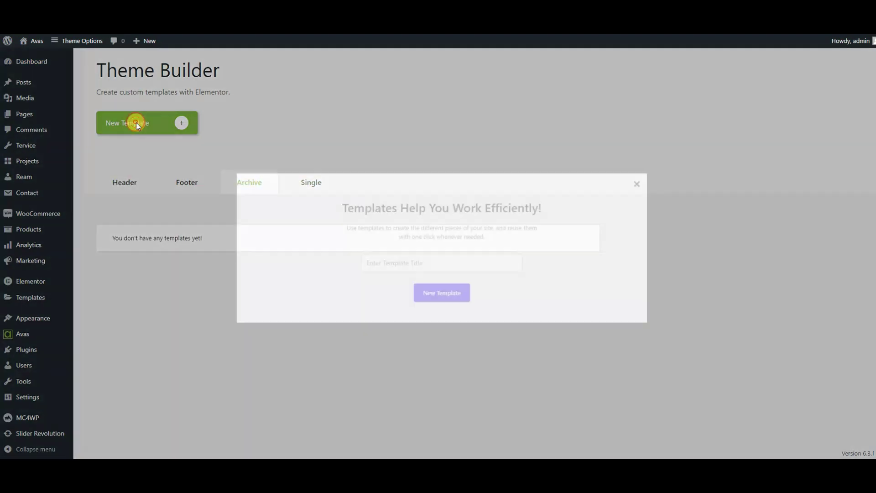
{"action": "left_click", "coordinate": [468, 264]}
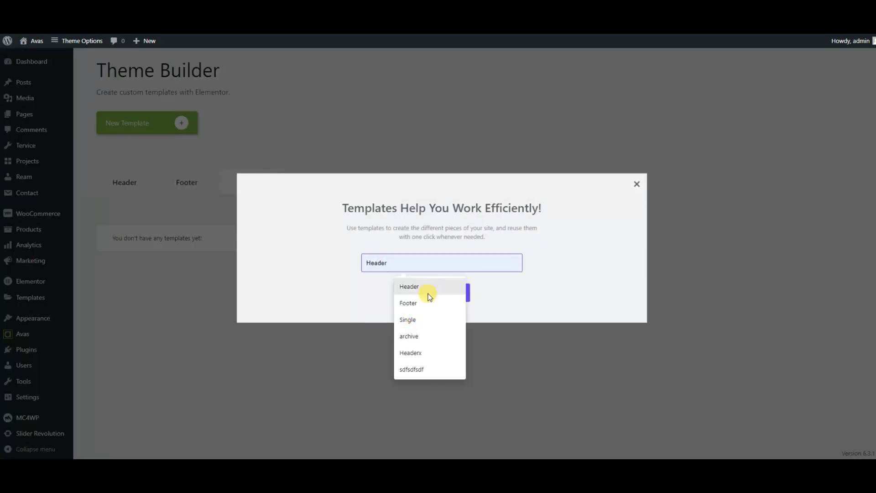
{"action": "left_click", "coordinate": [427, 334]}
{"action": "left_click", "coordinate": [446, 294]}
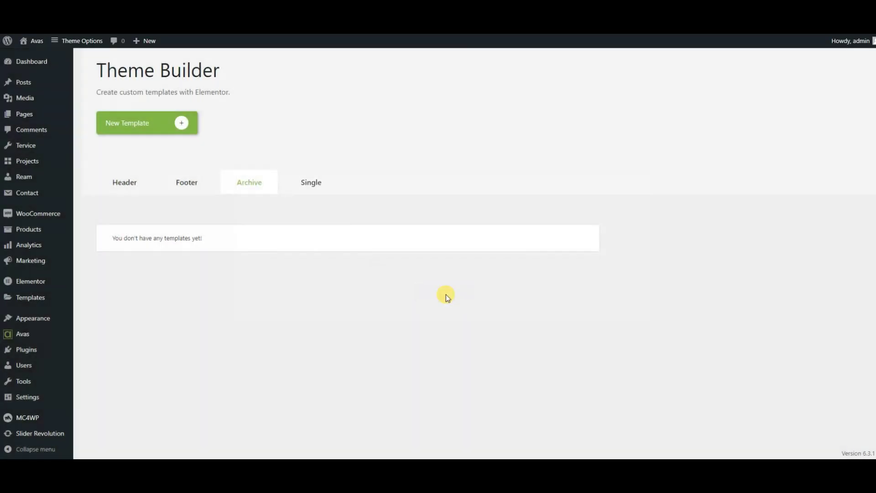
Step: Set the Archive template's display condition to All Archives, save it and open the template for editing
{"action": "left_click", "coordinate": [470, 269]}
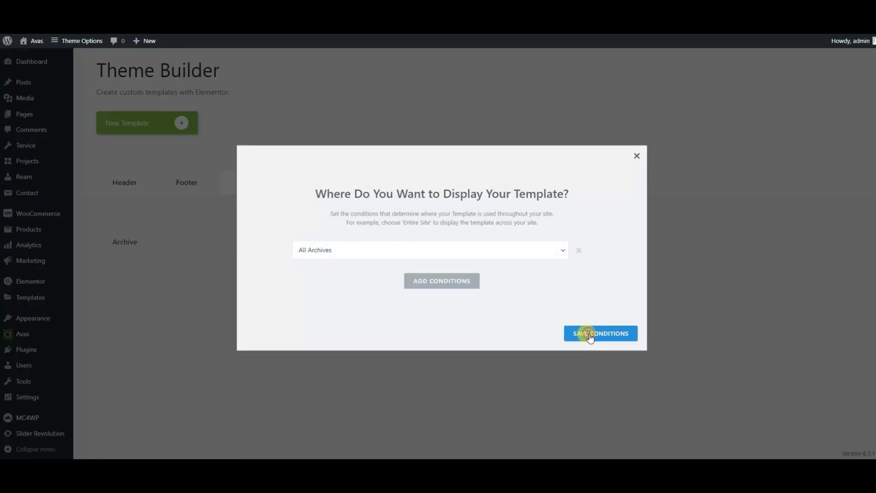
{"action": "left_click", "coordinate": [384, 251]}
{"action": "left_click", "coordinate": [392, 366]}
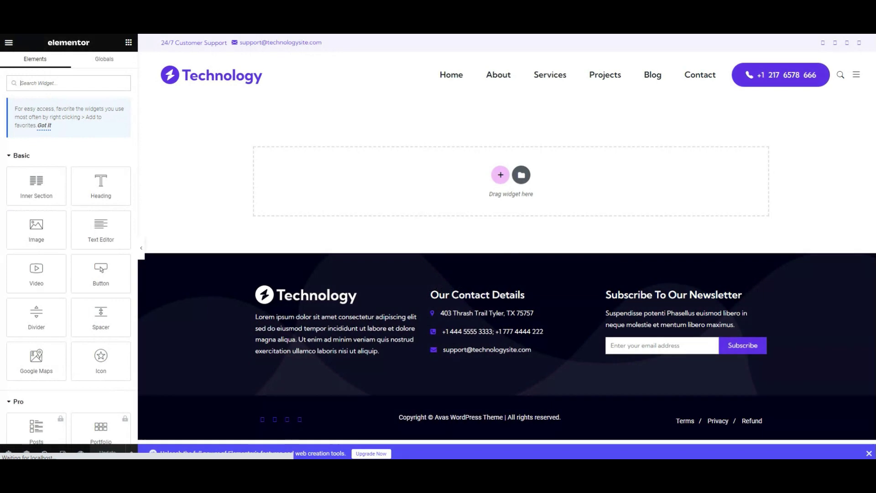
Step: Build a two-column section with an Image widget in the first column and a Heading widget in the second
{"action": "left_click", "coordinate": [499, 177]}
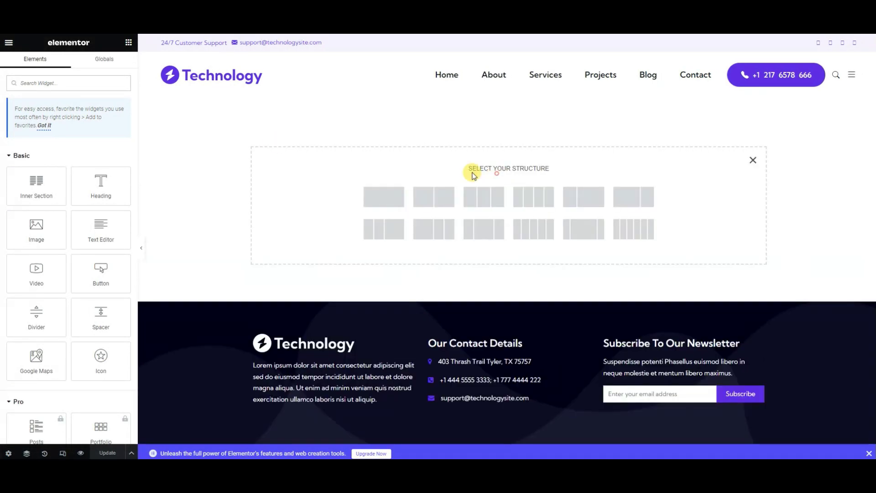
{"action": "left_click", "coordinate": [434, 196]}
{"action": "left_click", "coordinate": [377, 110]}
{"action": "left_click_drag", "start_coordinate": [32, 223], "coordinate": [391, 111]}
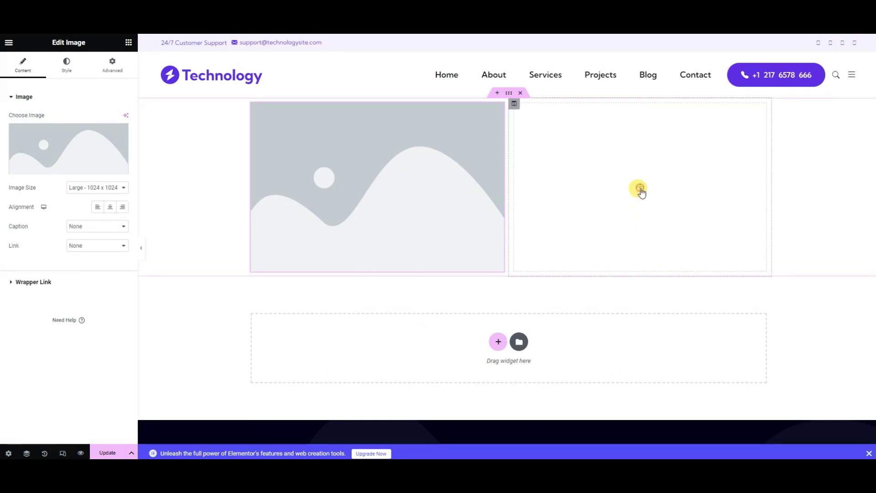
{"action": "left_click", "coordinate": [640, 191]}
{"action": "left_click_drag", "start_coordinate": [98, 186], "coordinate": [671, 201]}
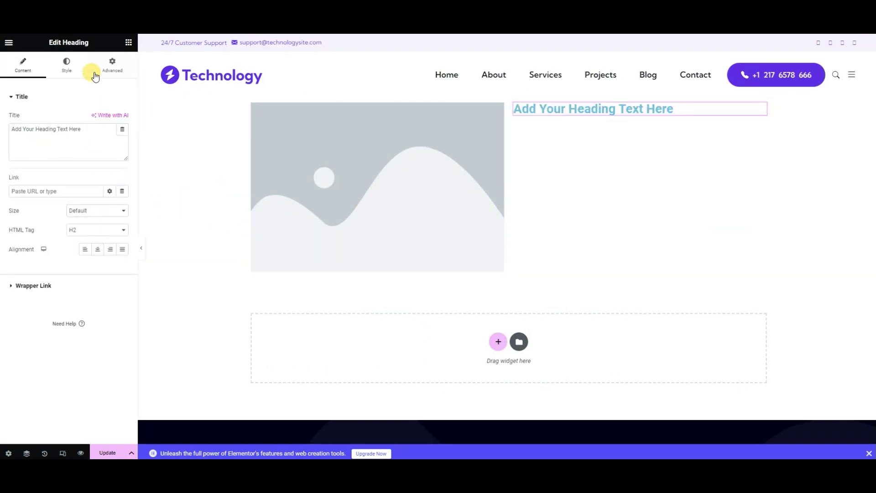
Step: Set the second column's vertical alignment to Middle and centre-align its heading text
{"action": "left_click", "coordinate": [514, 104]}
{"action": "left_click", "coordinate": [96, 137]}
{"action": "left_click", "coordinate": [81, 157]}
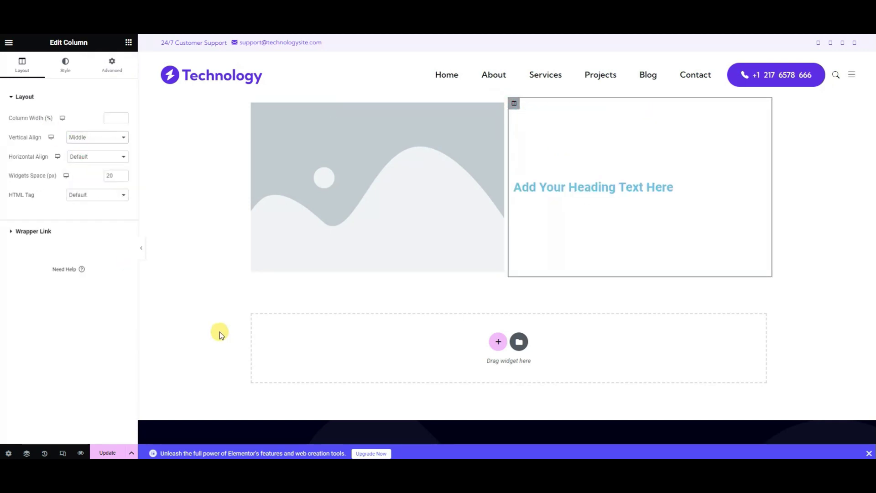
{"action": "left_click", "coordinate": [567, 188]}
{"action": "left_click", "coordinate": [66, 64]}
{"action": "left_click", "coordinate": [23, 64]}
{"action": "left_click", "coordinate": [97, 249]}
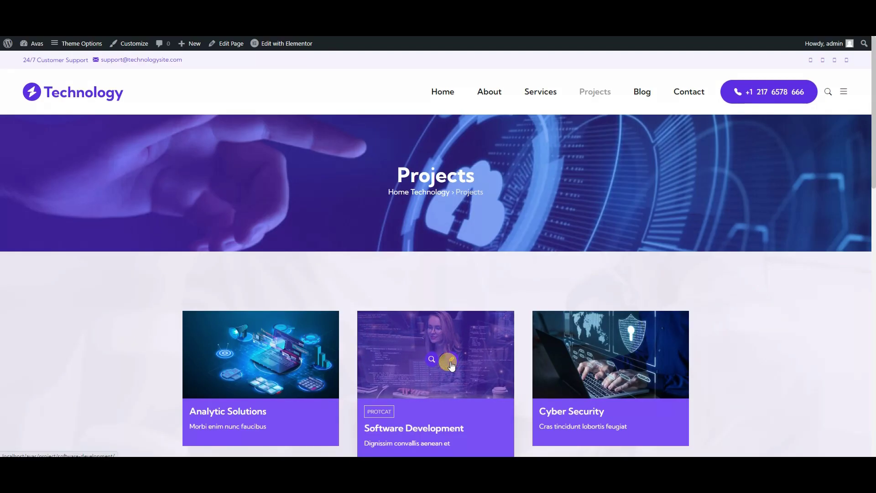
Step: View the Software Development project on the live site and return to the Projects archive to check its layout
{"action": "left_click", "coordinate": [452, 364]}
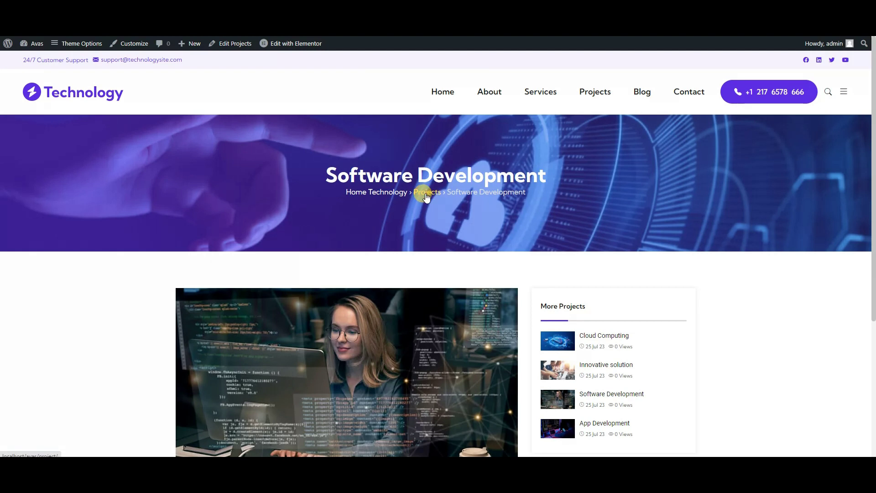
{"action": "left_click", "coordinate": [425, 194]}
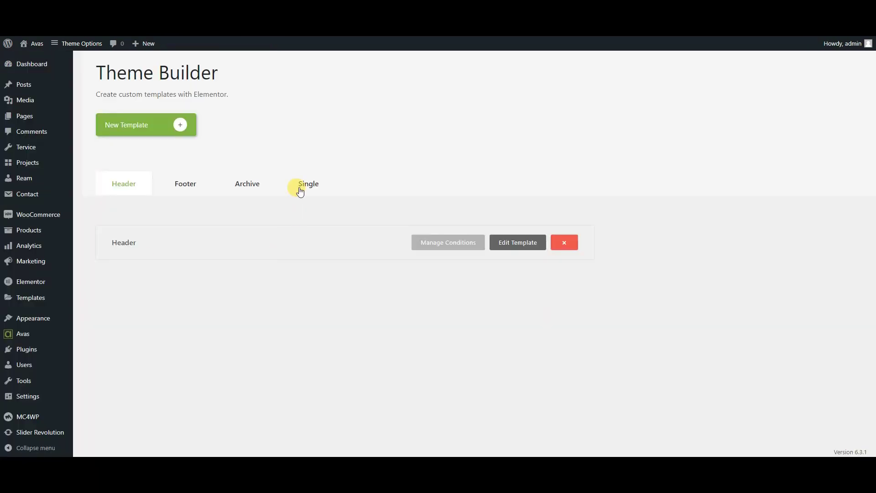
Step: Create a new template titled single post in the Single section of the Theme Builder
{"action": "left_click", "coordinate": [307, 183]}
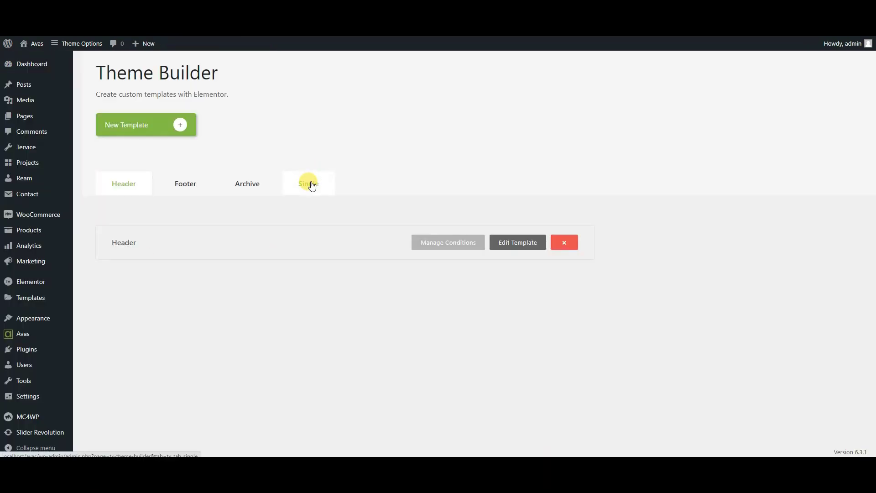
{"action": "left_click", "coordinate": [142, 130]}
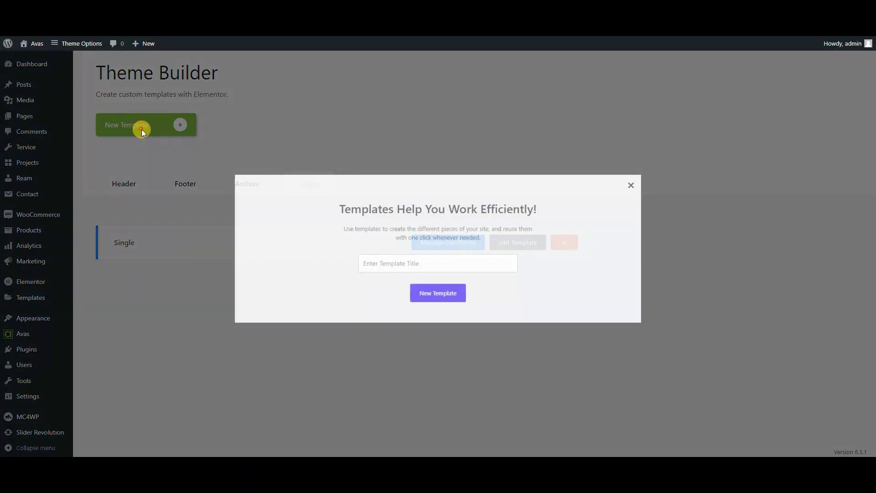
{"action": "left_click", "coordinate": [392, 263]}
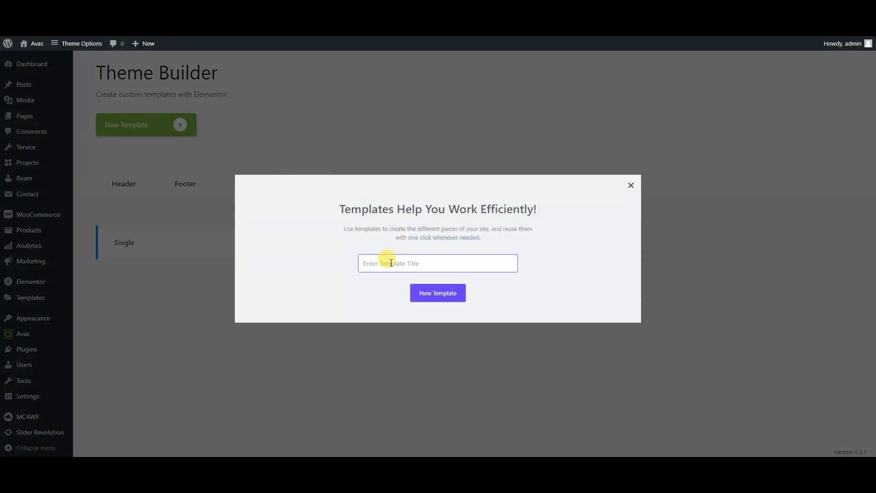
{"action": "type", "text": "single "}
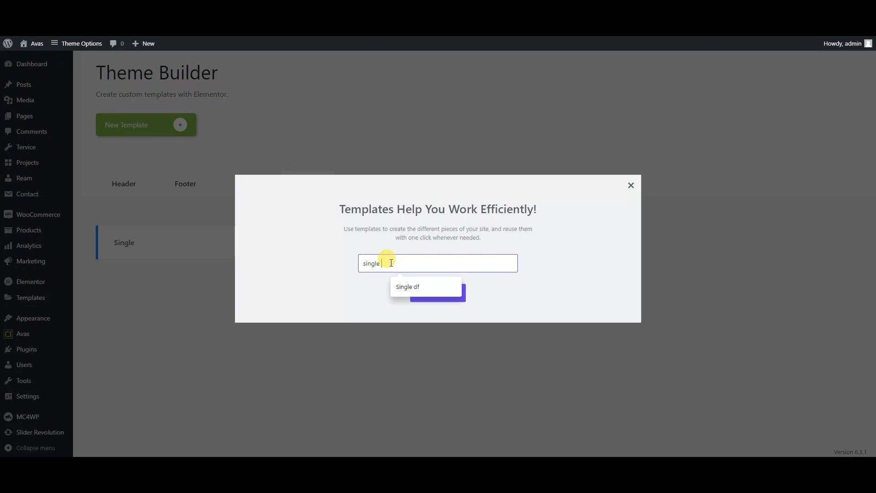
{"action": "type", "text": "post"}
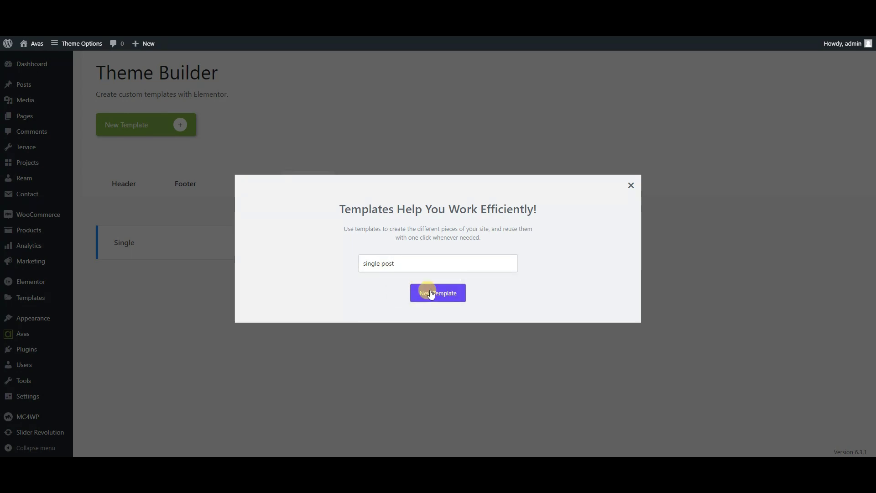
{"action": "left_click", "coordinate": [431, 292]}
Step: Add a display condition covering all Posts to the single post template, save it and open the template for editing
{"action": "left_click", "coordinate": [429, 279]}
{"action": "left_click", "coordinate": [322, 252]}
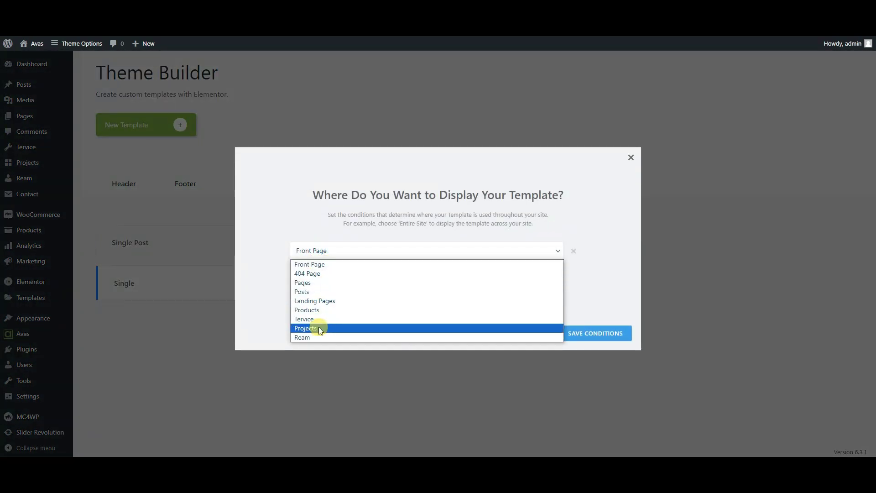
{"action": "left_click", "coordinate": [316, 292]}
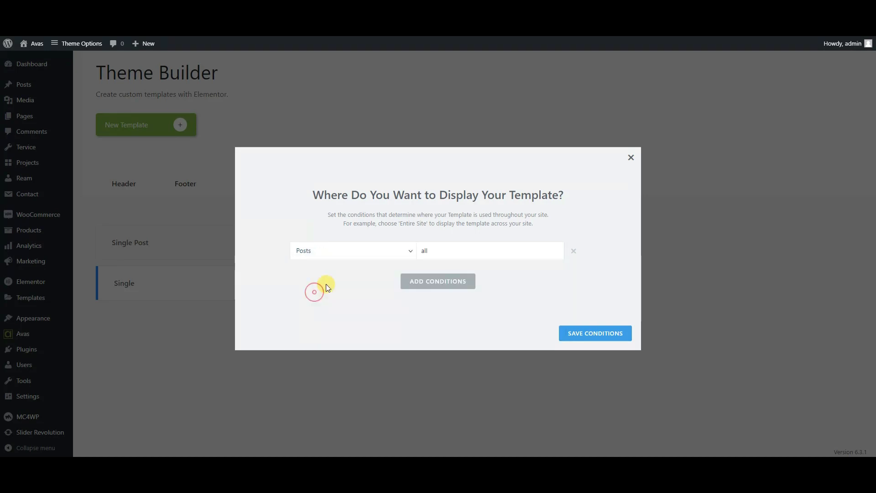
{"action": "left_click", "coordinate": [607, 335]}
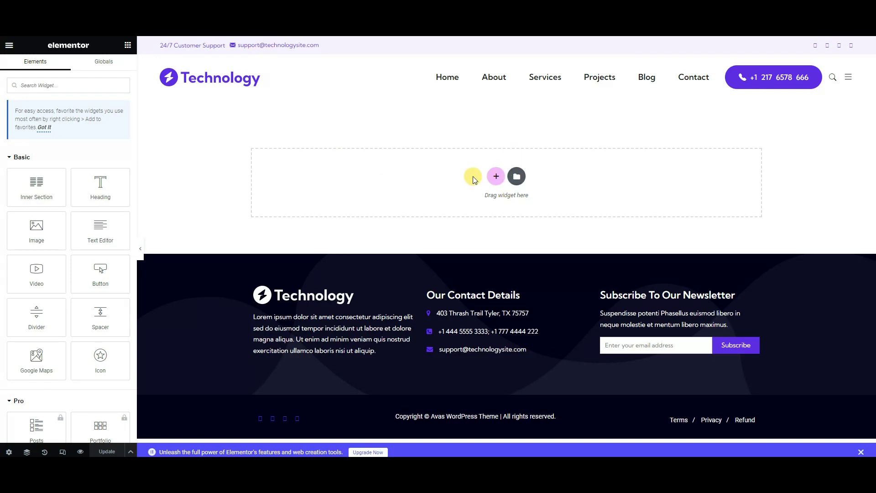
Step: Build a one-column section in the single post template and place an Image widget inside it
{"action": "left_click", "coordinate": [496, 177]}
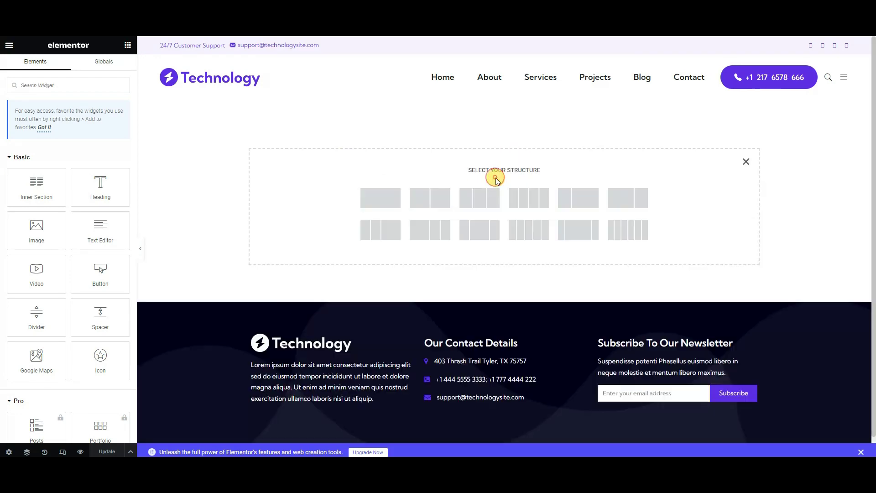
{"action": "left_click", "coordinate": [396, 202]}
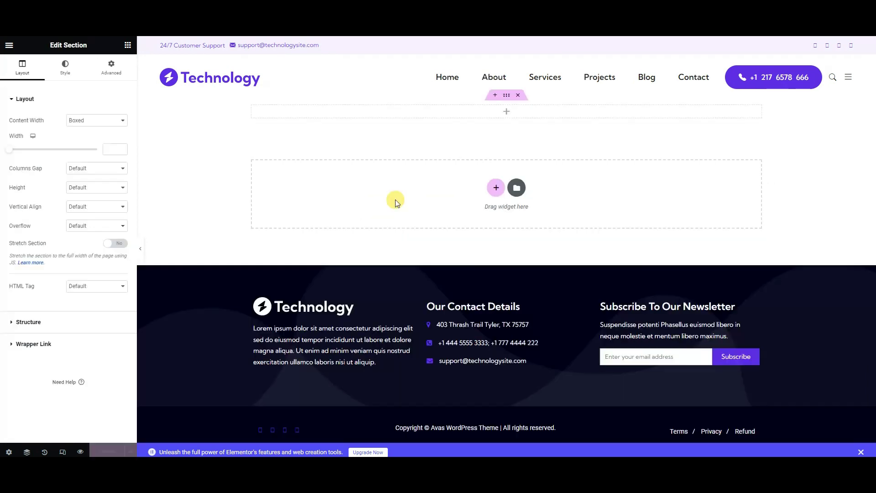
{"action": "left_click", "coordinate": [505, 113]}
{"action": "left_click_drag", "start_coordinate": [37, 228], "coordinate": [443, 119]}
{"action": "scroll", "coordinate": [508, 182], "scroll_direction": "down", "scroll_amount": 3}
{"action": "scroll", "coordinate": [509, 181], "scroll_direction": "up", "scroll_amount": 3}
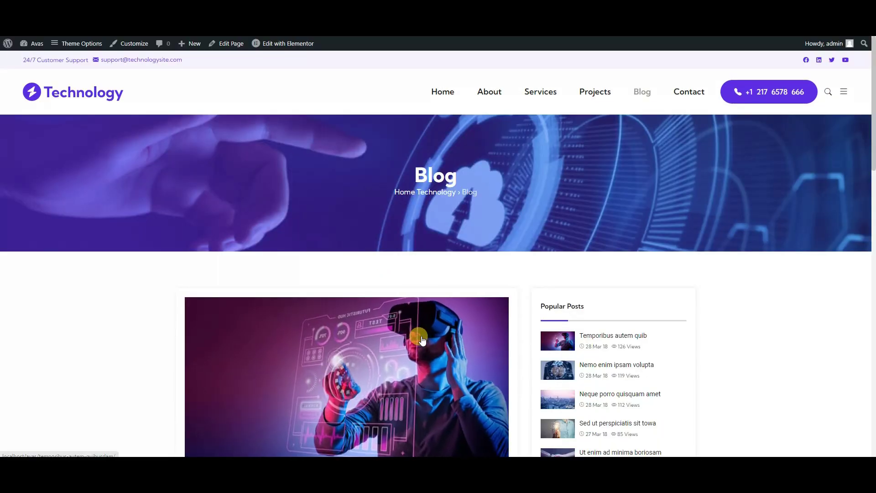
Step: Open the Temporibus autem quib post from the live blog page and check how the single post template is applied
{"action": "scroll", "coordinate": [318, 266], "scroll_direction": "down", "scroll_amount": 4}
{"action": "scroll", "coordinate": [311, 251], "scroll_direction": "down", "scroll_amount": 4}
{"action": "scroll", "coordinate": [313, 246], "scroll_direction": "up", "scroll_amount": 2}
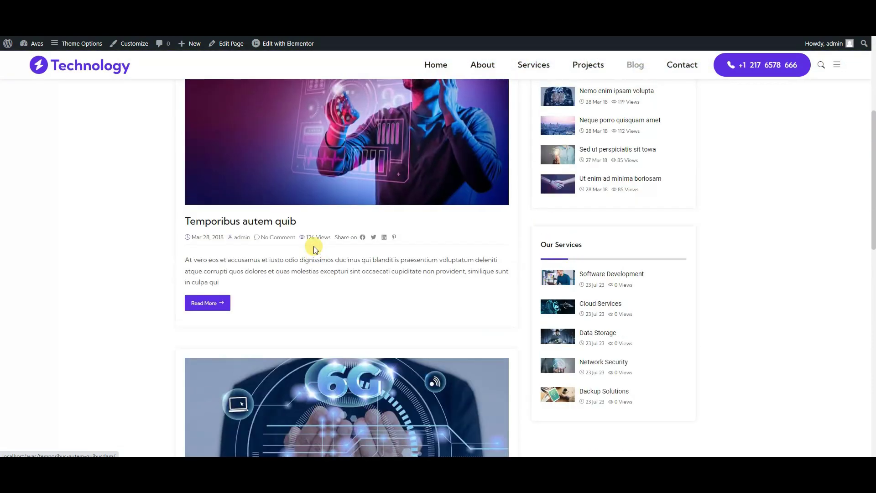
{"action": "scroll", "coordinate": [314, 247], "scroll_direction": "up", "scroll_amount": 1}
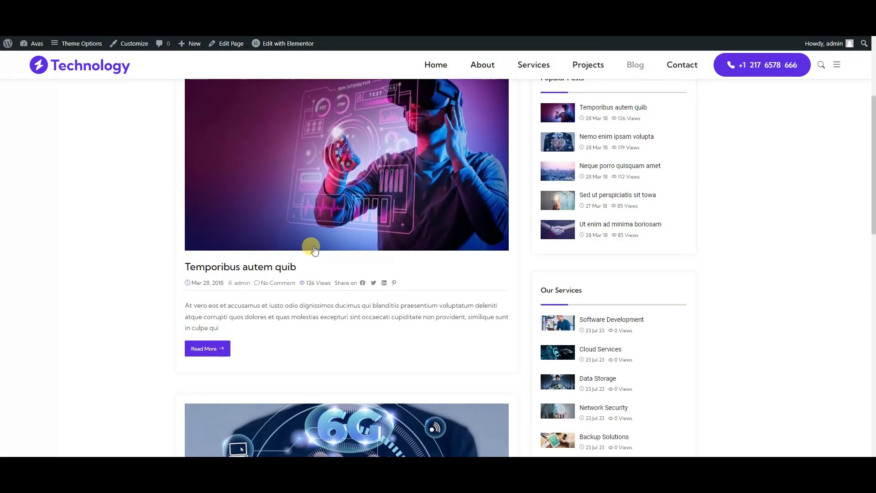
{"action": "left_click", "coordinate": [314, 246]}
{"action": "scroll", "coordinate": [423, 238], "scroll_direction": "down", "scroll_amount": 5}
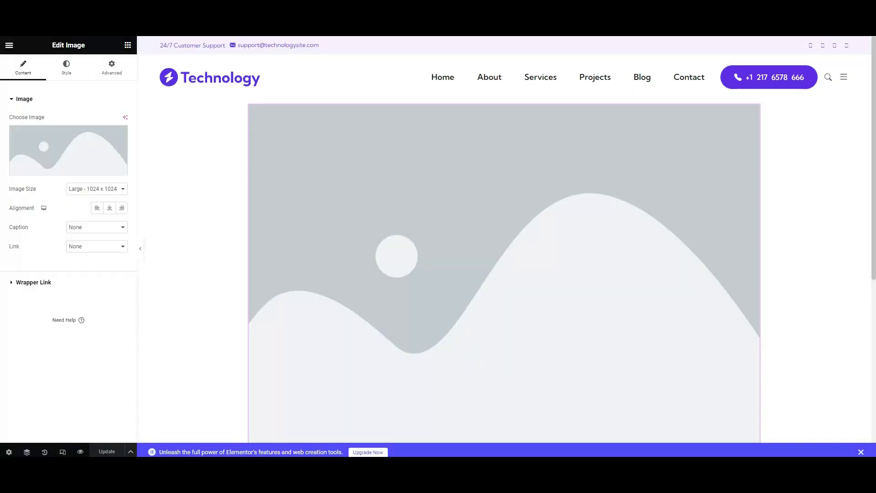
{"action": "scroll", "coordinate": [409, 307], "scroll_direction": "down", "scroll_amount": 2}
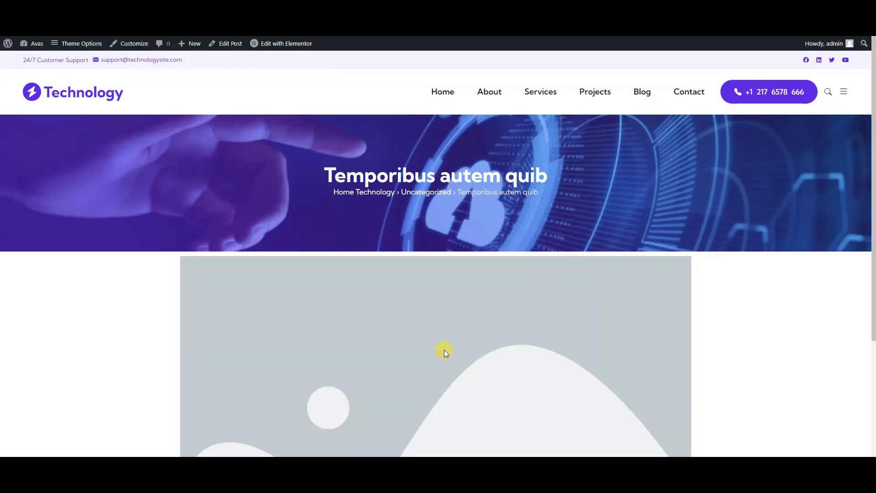
{"action": "scroll", "coordinate": [444, 349], "scroll_direction": "down", "scroll_amount": 4}
{"action": "scroll", "coordinate": [443, 349], "scroll_direction": "up", "scroll_amount": 4}
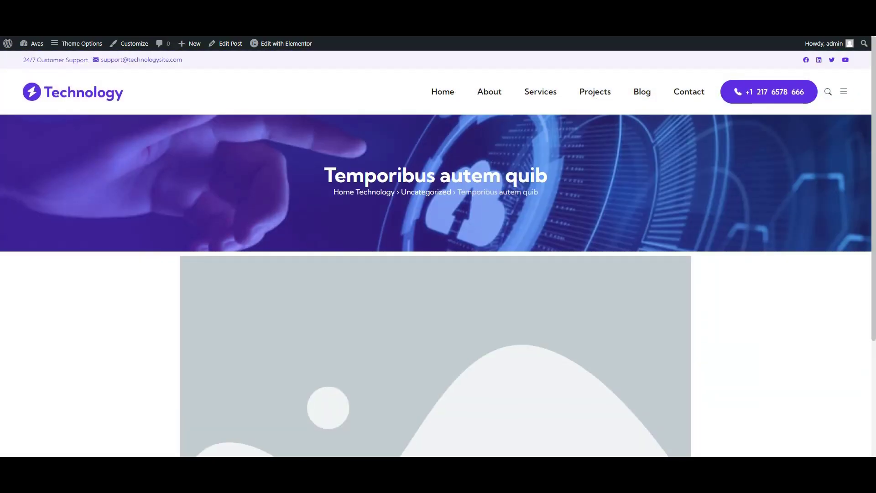